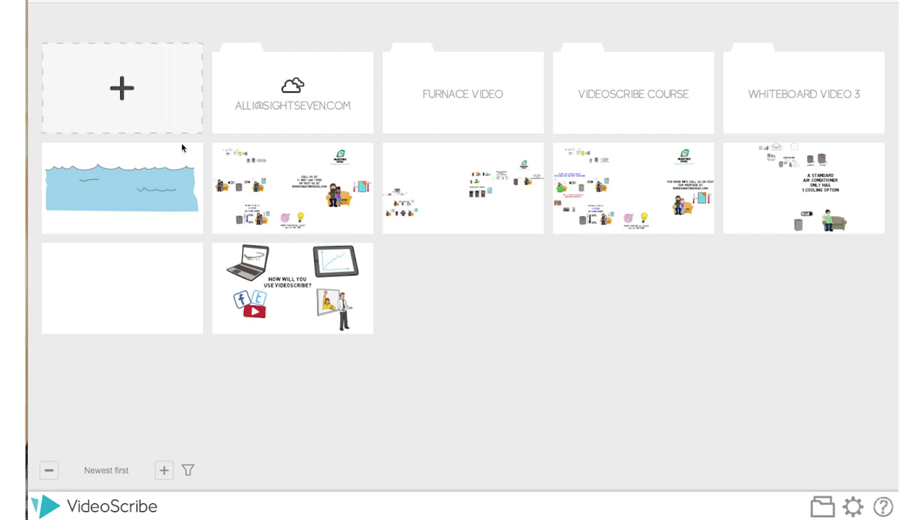
Create a new blank scribe from the gallery's + tile and bring up its Voiceover dialog
click(118, 90)
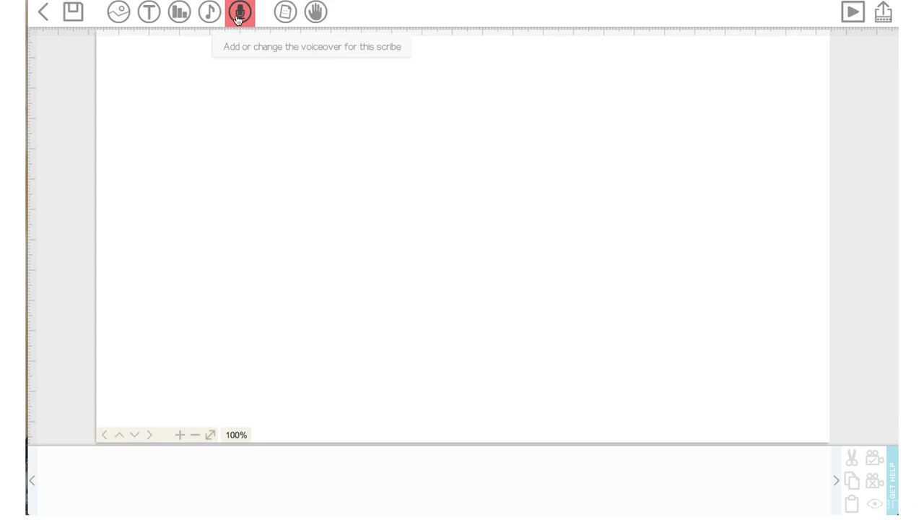
click(238, 19)
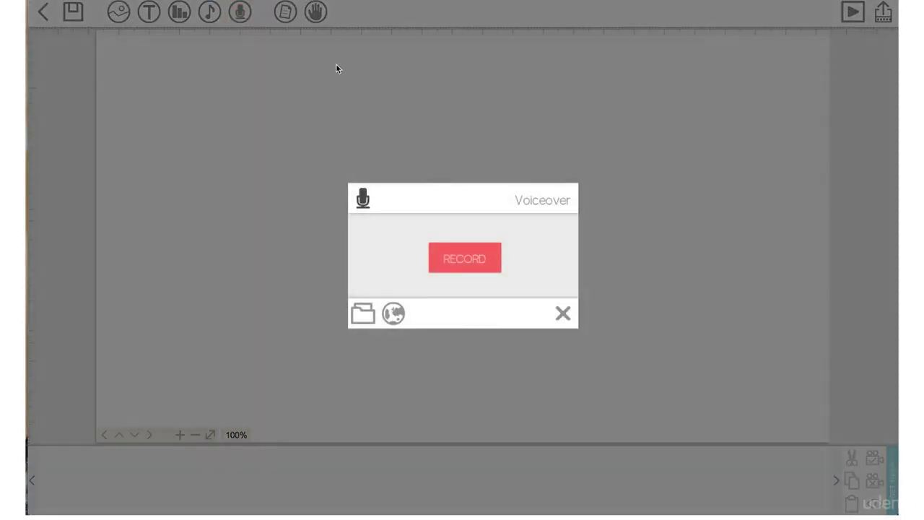
Record a roughly 29-second voiceover with the built-in microphone and accept it
click(471, 268)
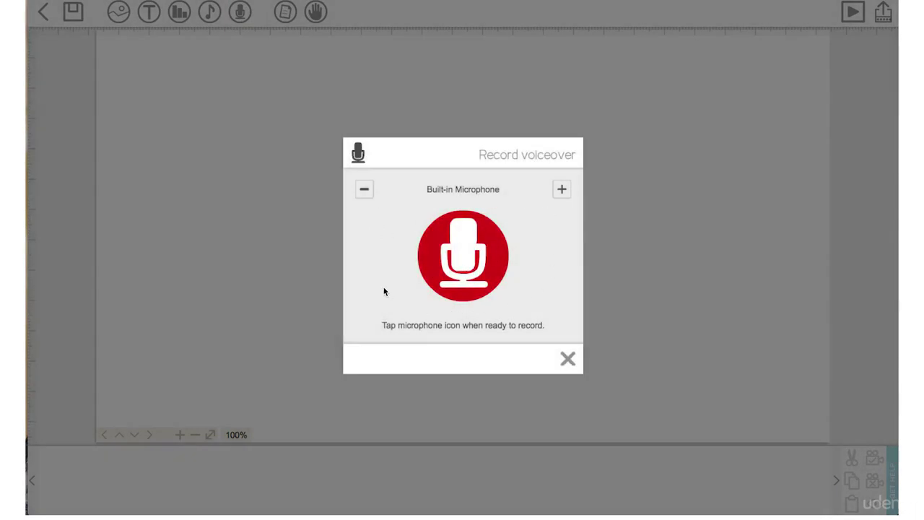
click(438, 261)
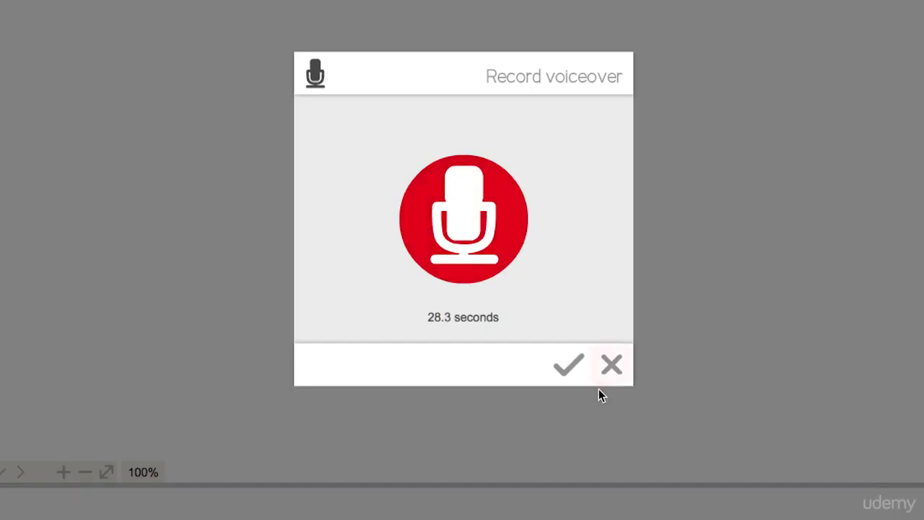
click(569, 365)
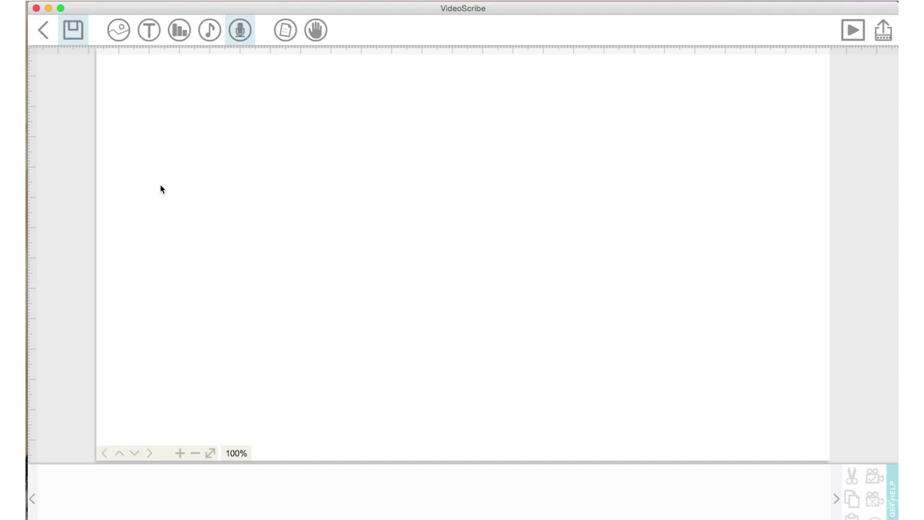
Add the first 'woman' image search result, enlarged, at the canvas's right edge
click(113, 39)
text(woman)
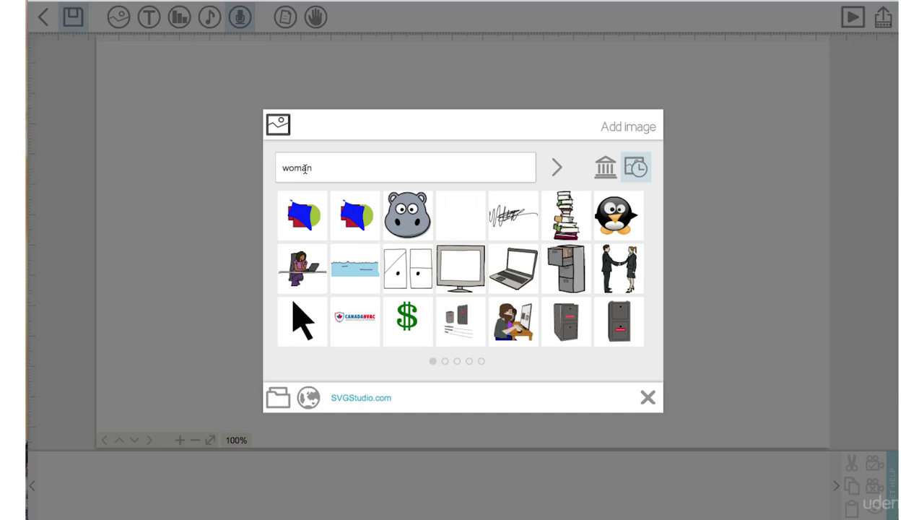
key(Return)
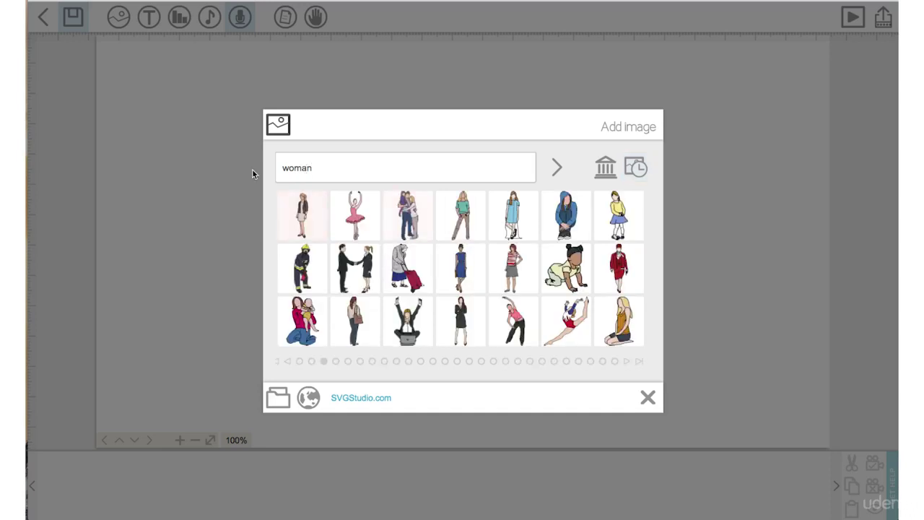
click(286, 214)
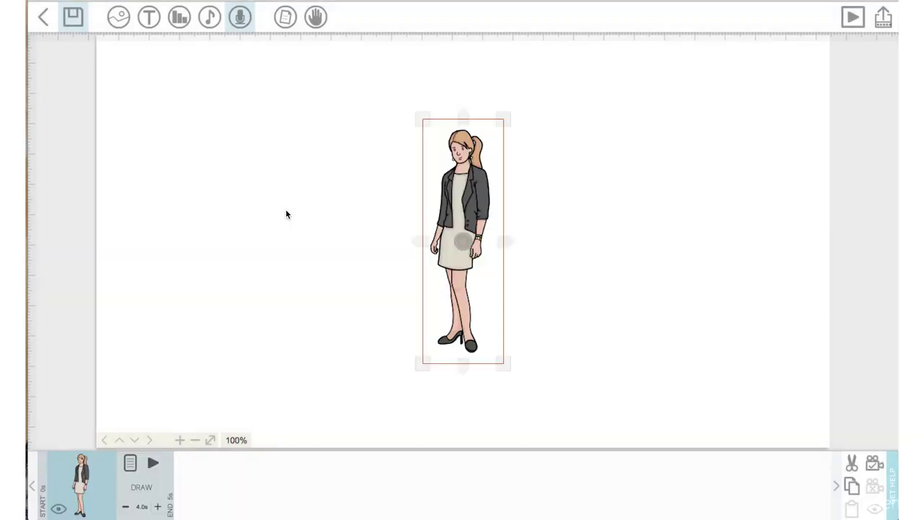
drag(503, 363, 569, 409)
drag(432, 267, 686, 259)
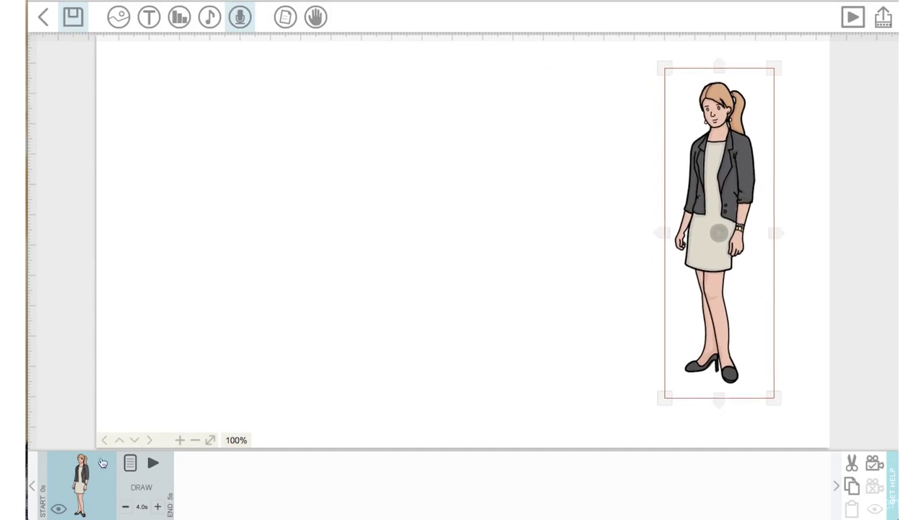
Cut the woman's draw time to 3 seconds, set the camera to the current view, and preview
click(125, 507)
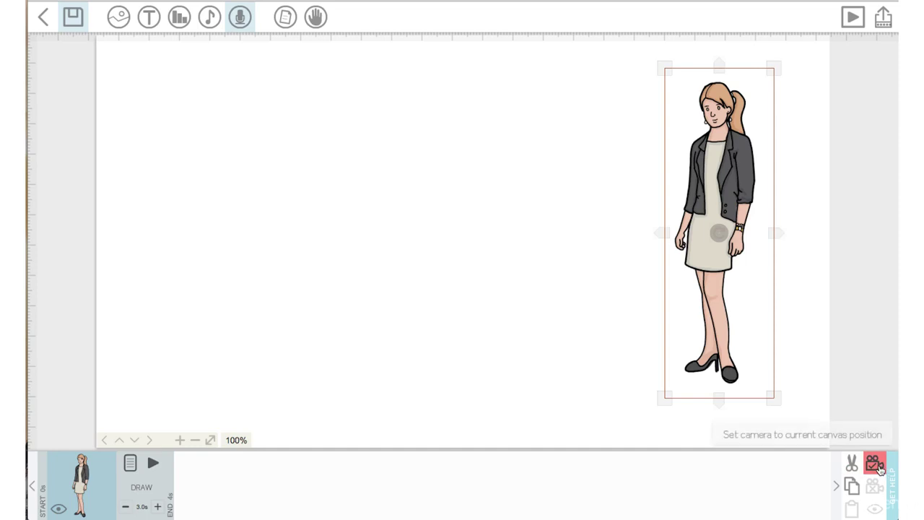
click(879, 467)
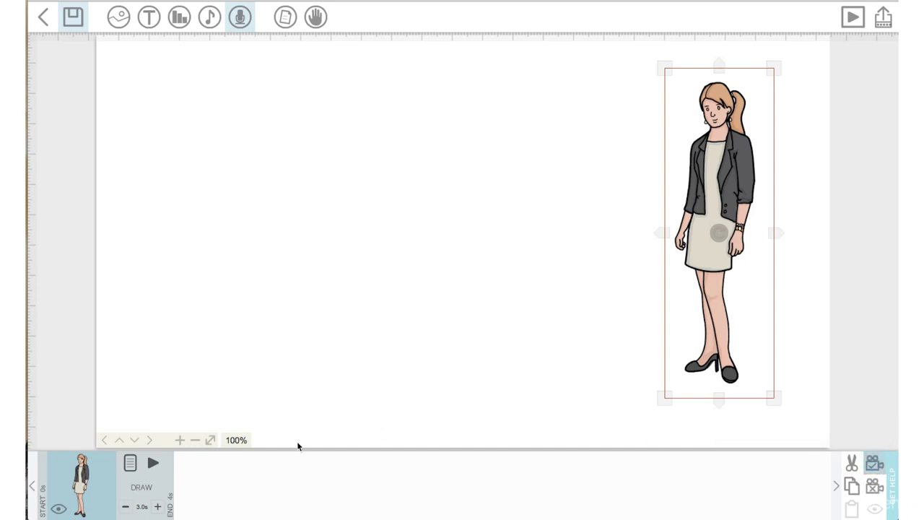
click(152, 463)
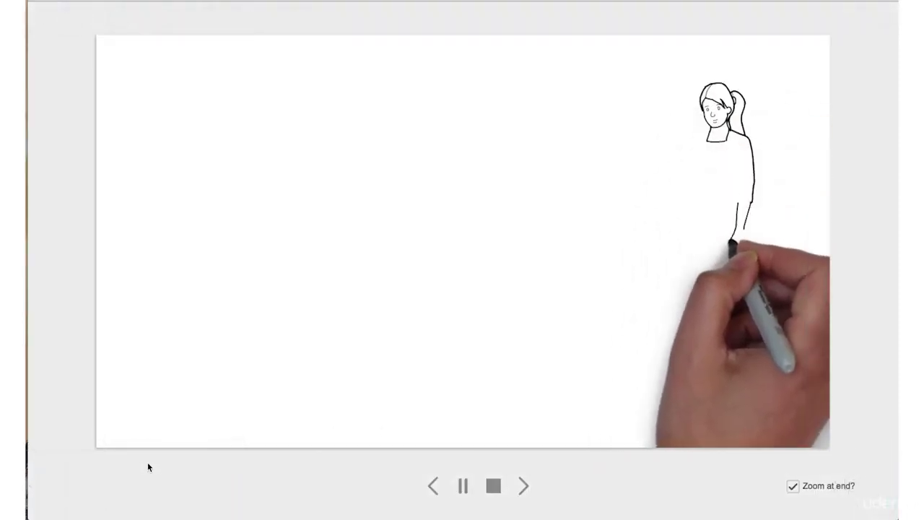
Raise the computer's volume while the preview draws the woman
key(XF86AudioRaiseVolume)
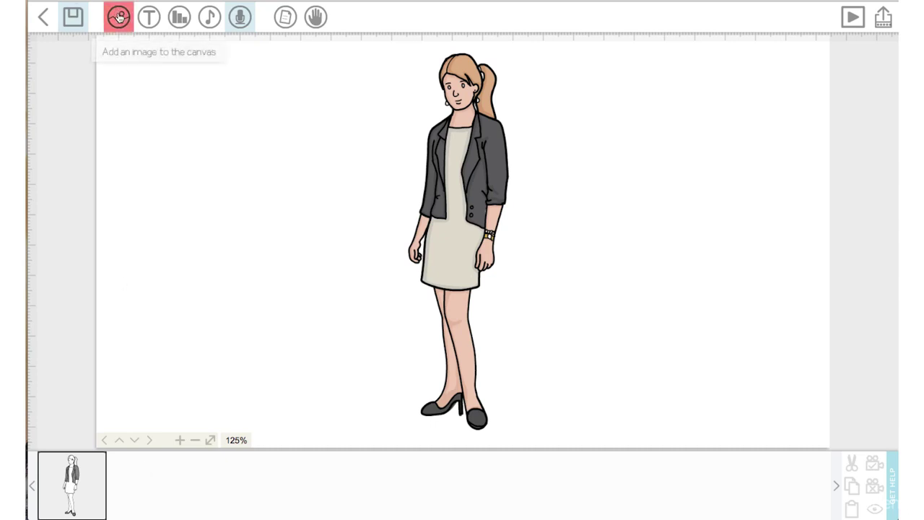
Add a whiteboard frame from the second page of 'whiteboard' results and move it top-left
click(119, 10)
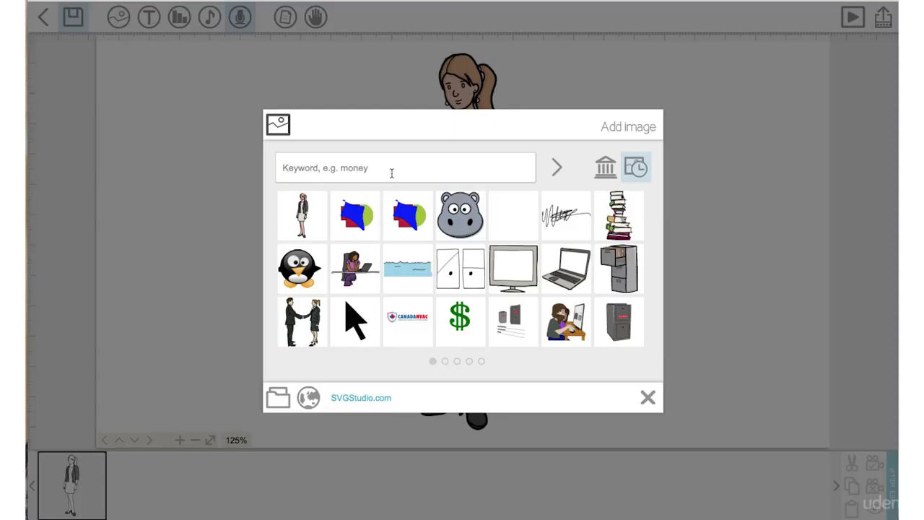
click(351, 172)
text(whiteboard)
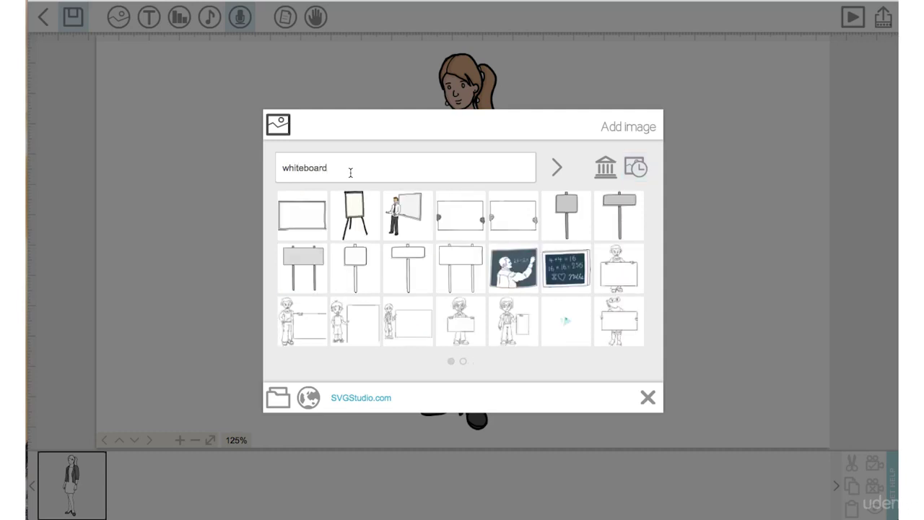
click(460, 359)
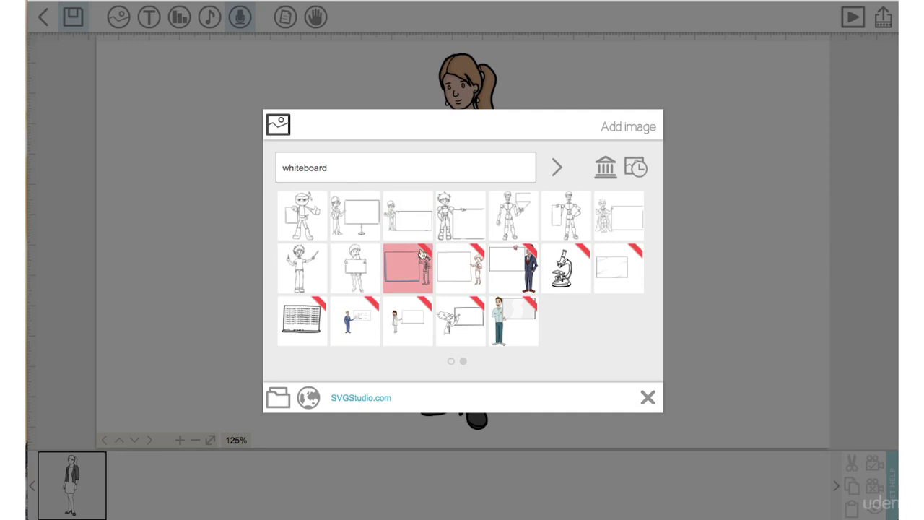
click(423, 278)
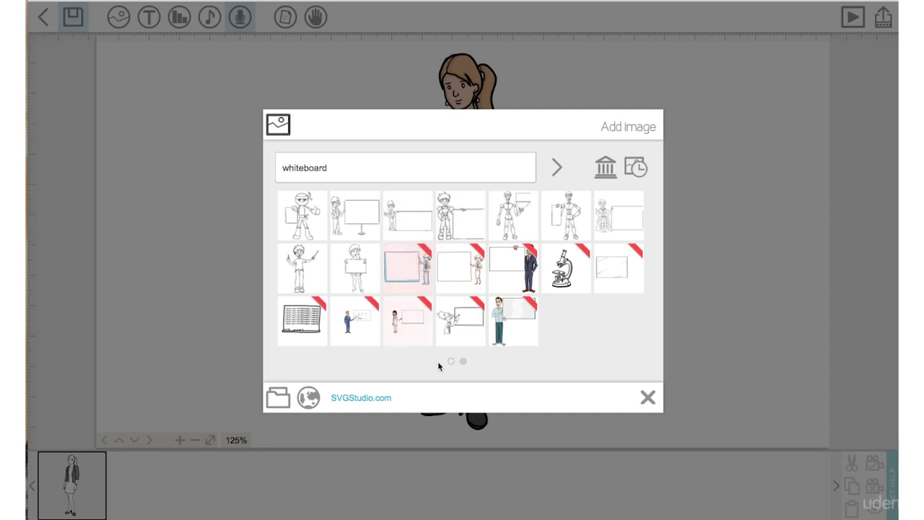
scroll(408, 267, right, 2)
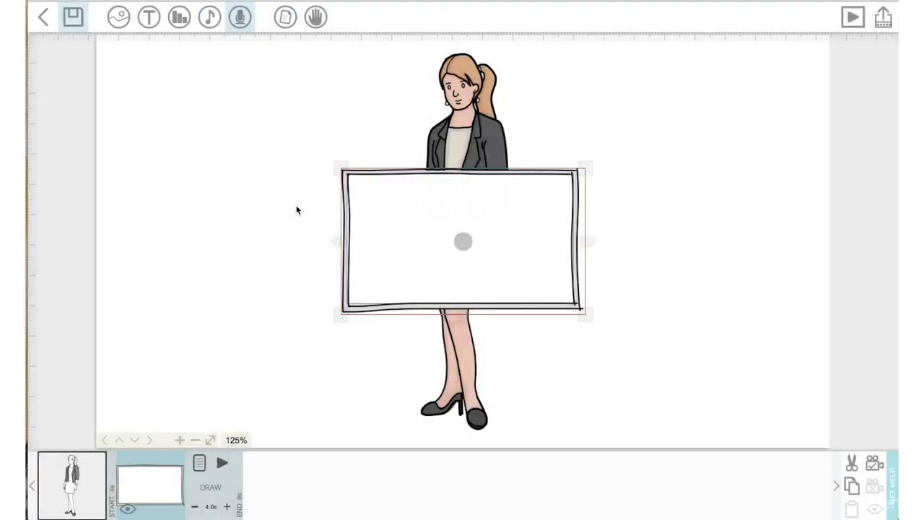
drag(295, 207, 169, 91)
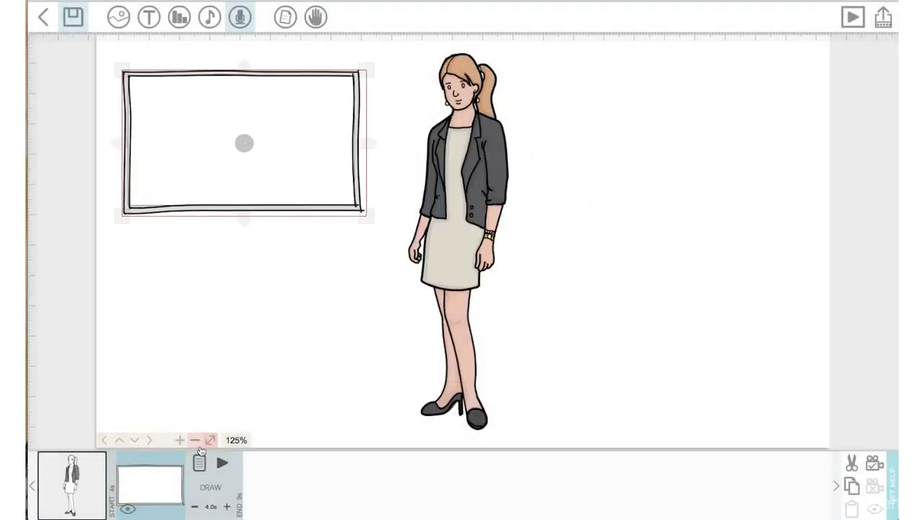
Enlarge the whiteboard frame toward the lower left and place it left of the woman
click(85, 482)
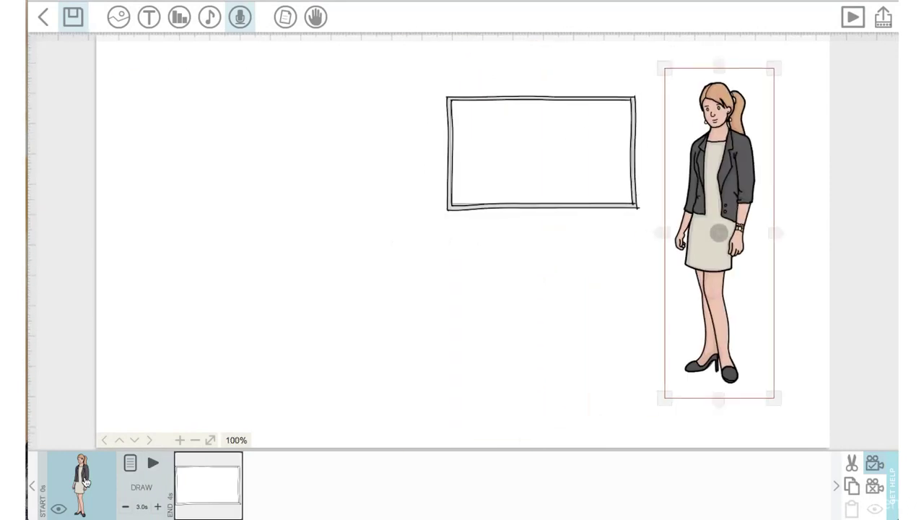
click(448, 208)
drag(446, 211, 295, 278)
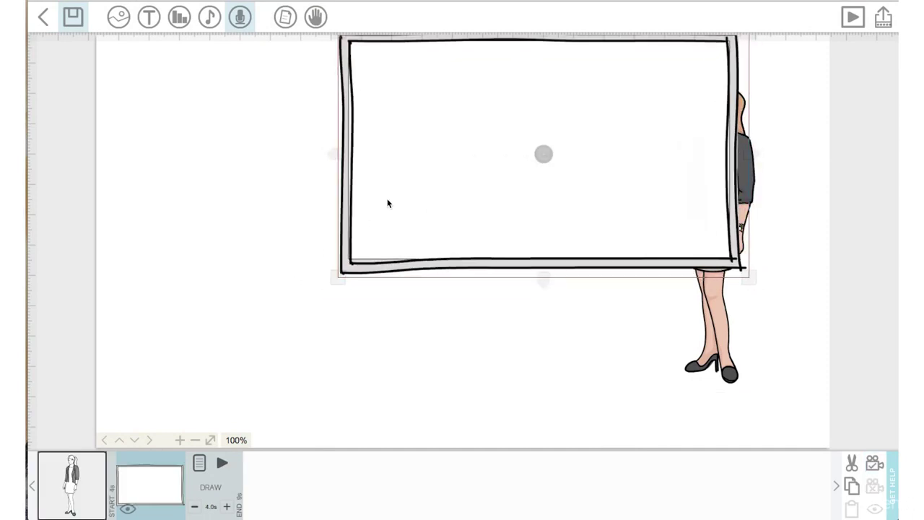
drag(387, 204, 222, 248)
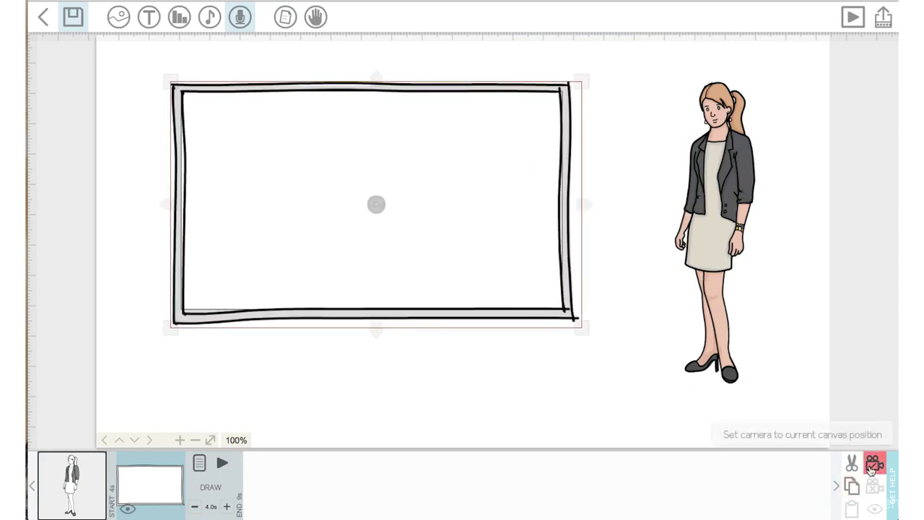
Set the camera for the whiteboard frame, then play the preview starting from the woman's element
click(873, 465)
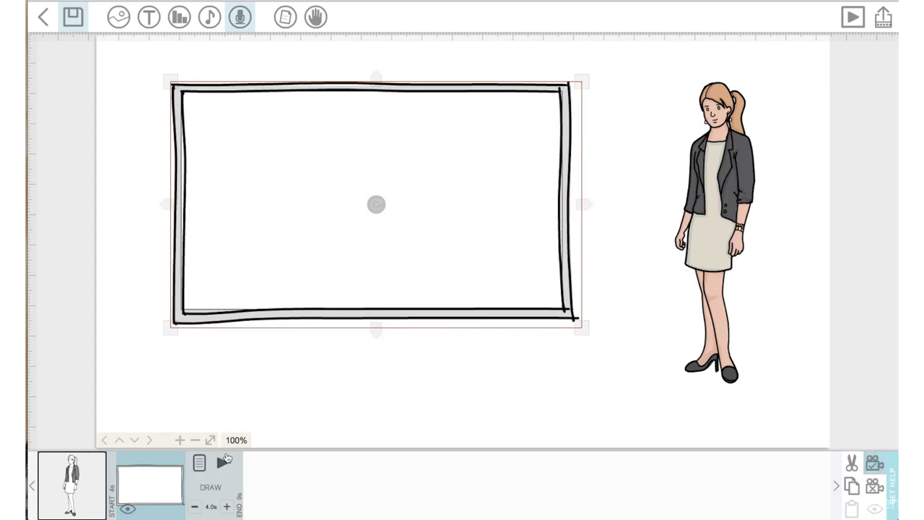
click(80, 466)
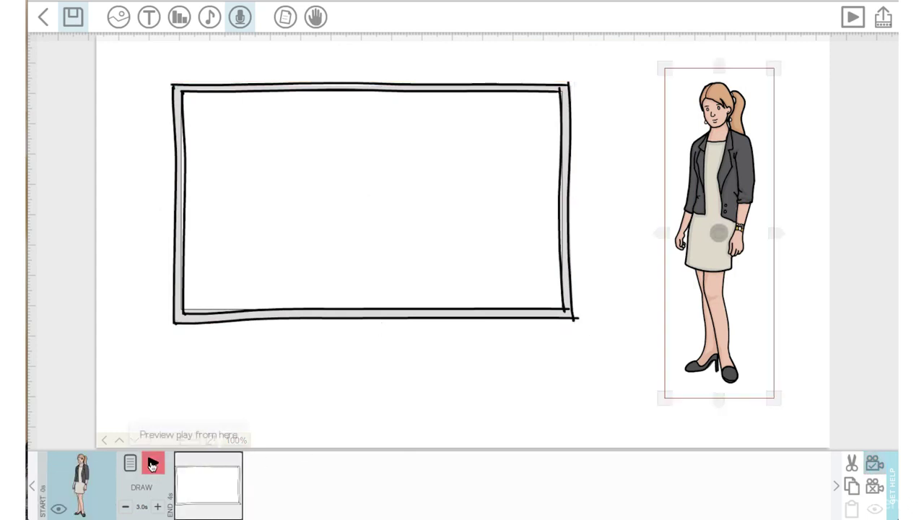
click(152, 464)
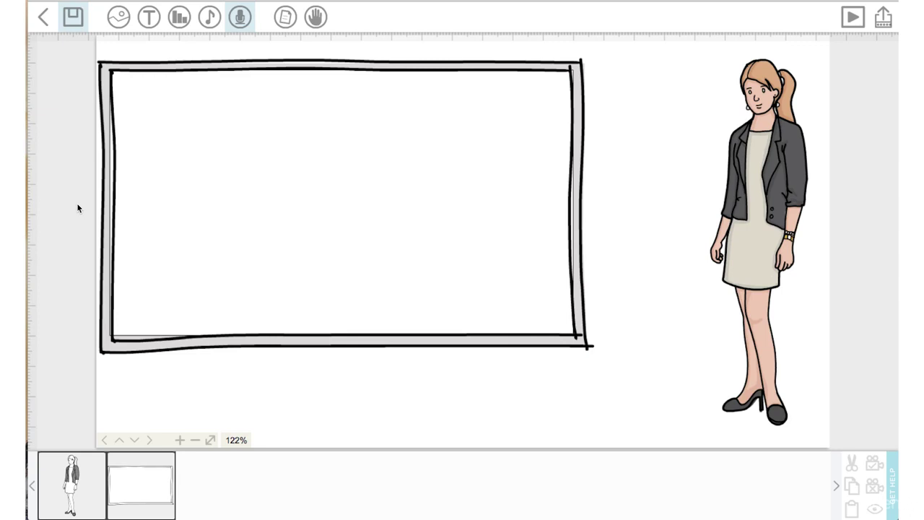
Import Promo Voiceover.mp3 from the Desktop's Videoscribe Promo folder as the voiceover
click(240, 22)
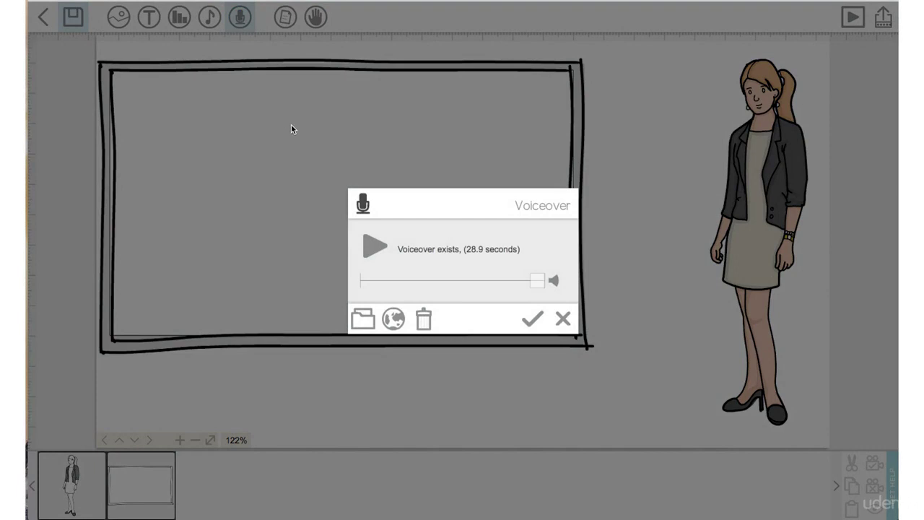
click(368, 322)
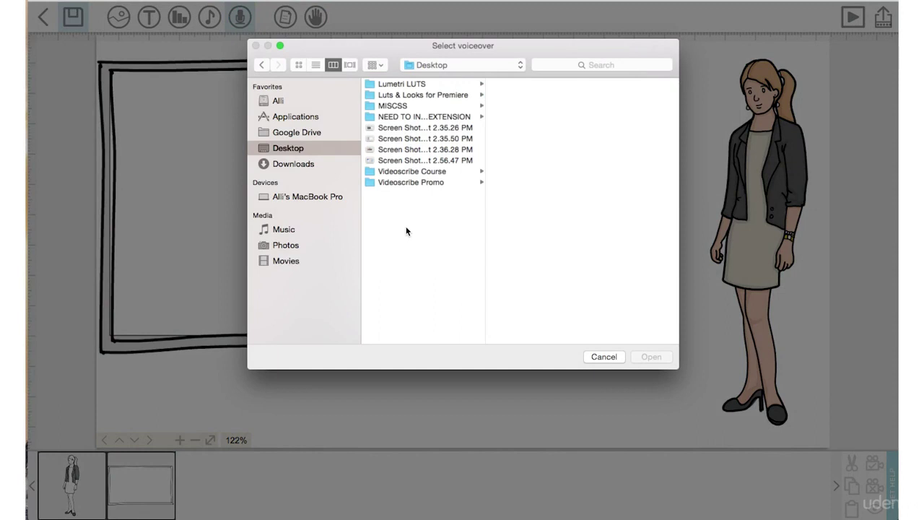
click(388, 181)
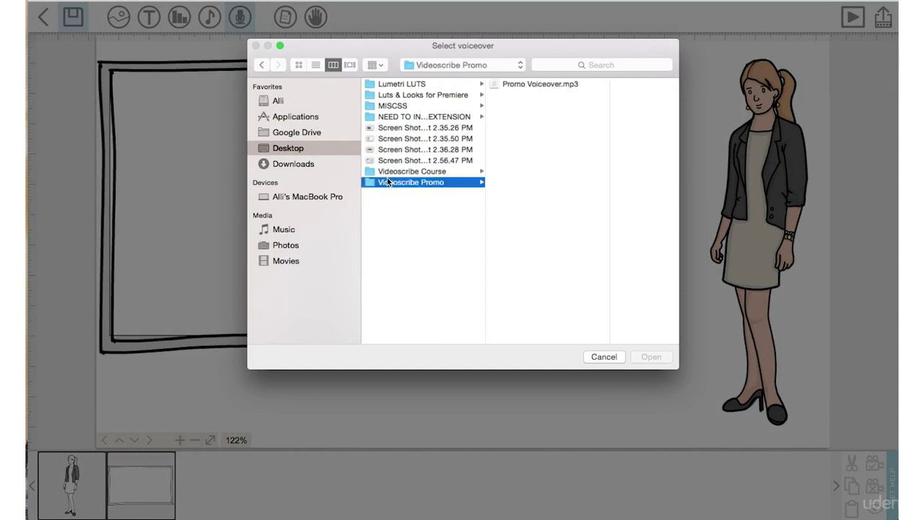
click(520, 84)
click(644, 356)
click(642, 361)
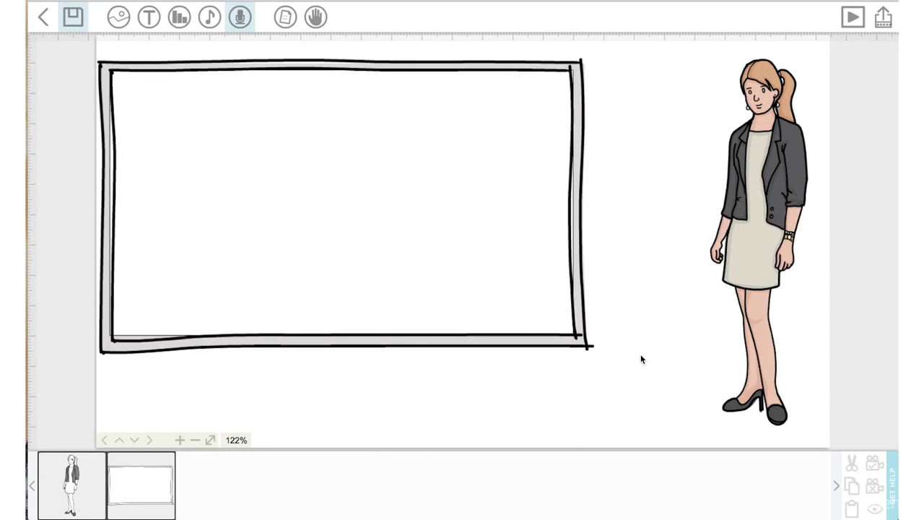
click(90, 489)
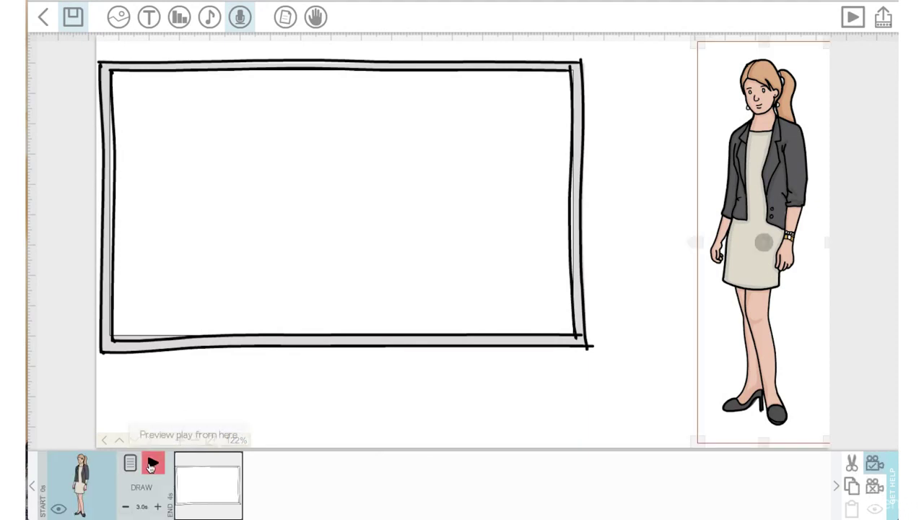
click(153, 465)
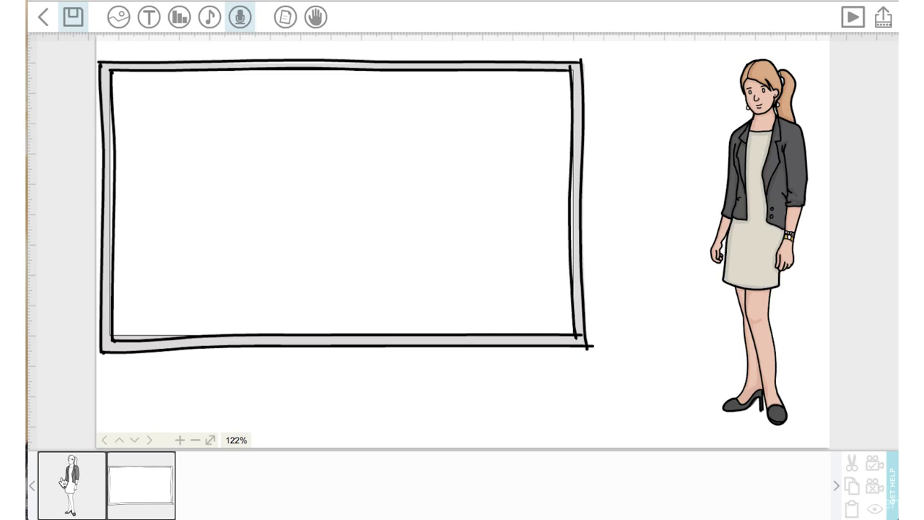
Set the woman's pause and transition to 0.0s for a 3-second element, then reopen Add image
click(63, 482)
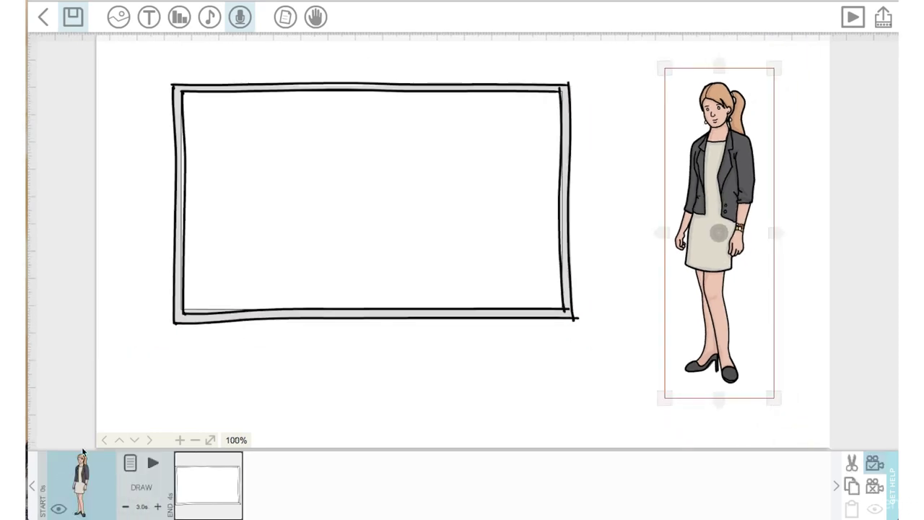
click(491, 289)
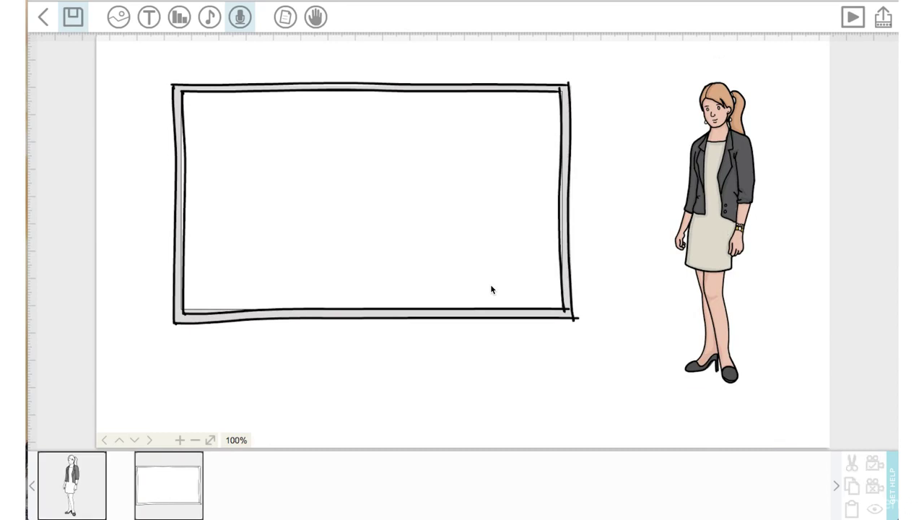
click(490, 289)
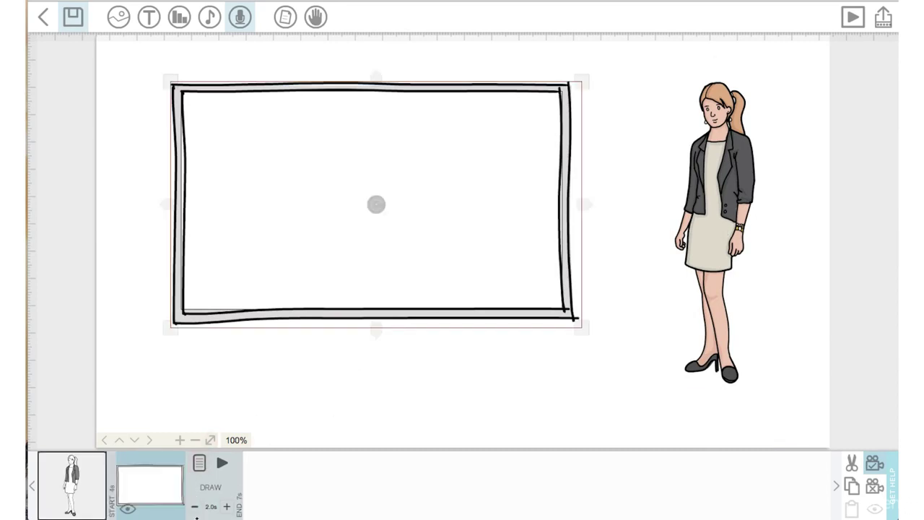
click(72, 484)
click(130, 462)
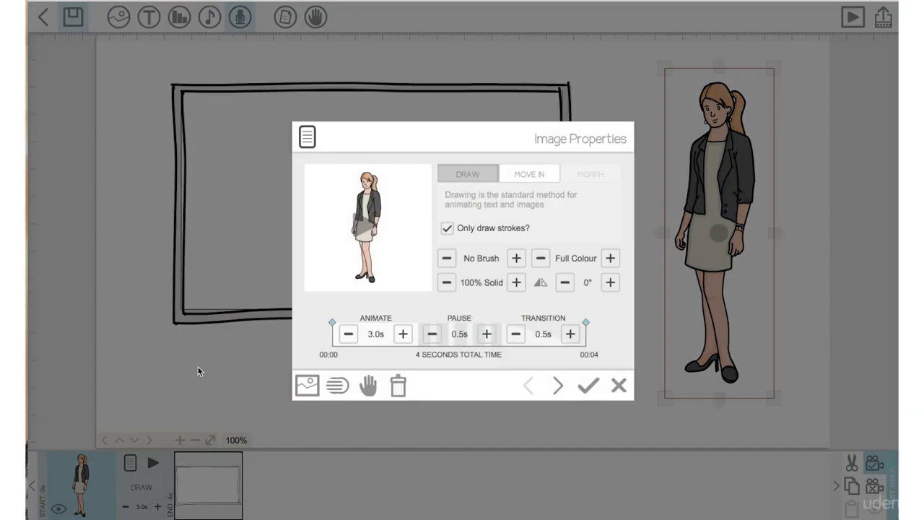
click(431, 335)
click(516, 334)
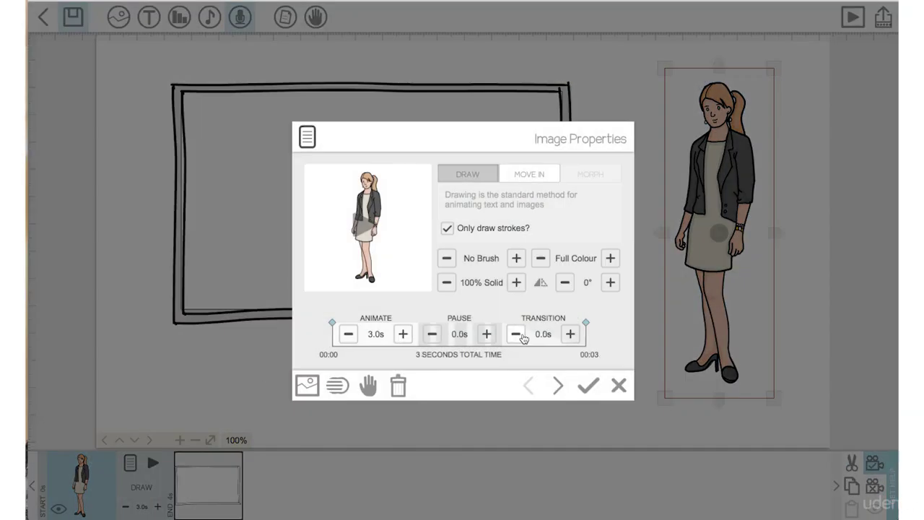
click(588, 385)
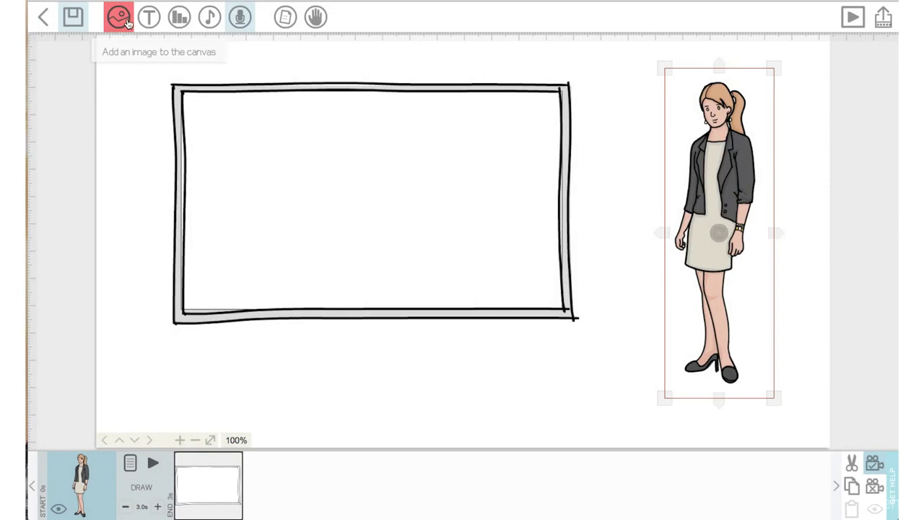
click(120, 17)
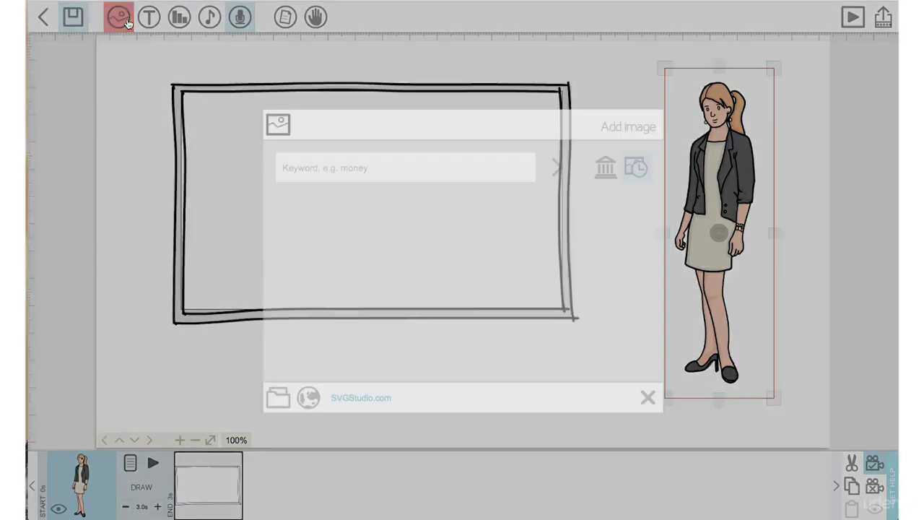